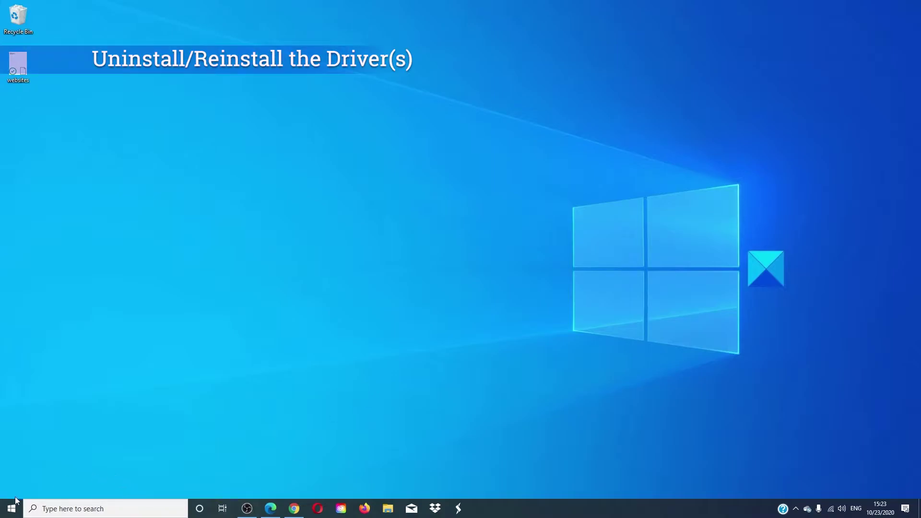
- Open Device Manager, expand Disk drives and review the KBG30ZMV256G KIOXIA drive's actions
{"action": "right_click", "coordinate": [11, 508]}
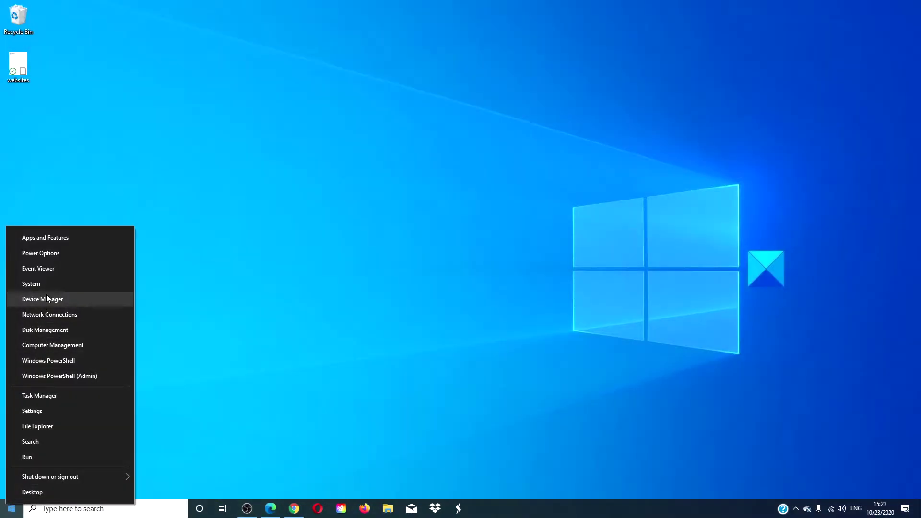
{"action": "left_click", "coordinate": [46, 298]}
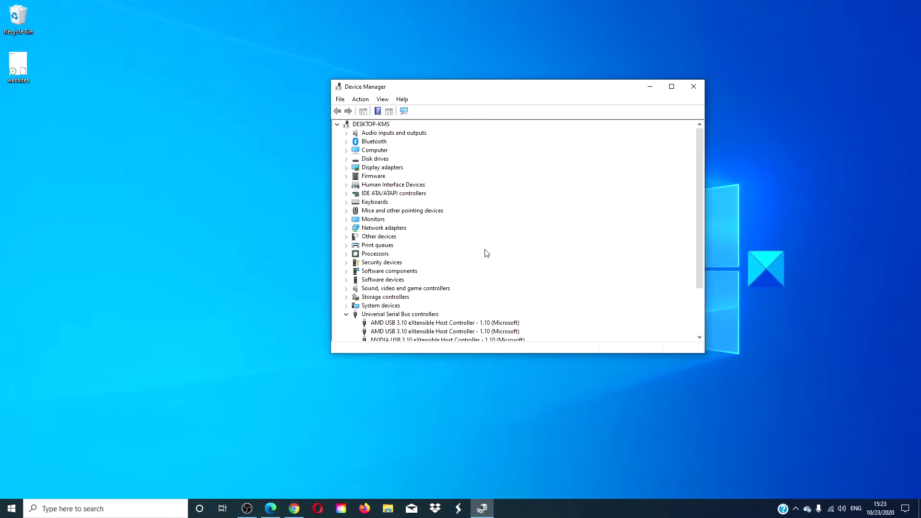
{"action": "left_click", "coordinate": [346, 159]}
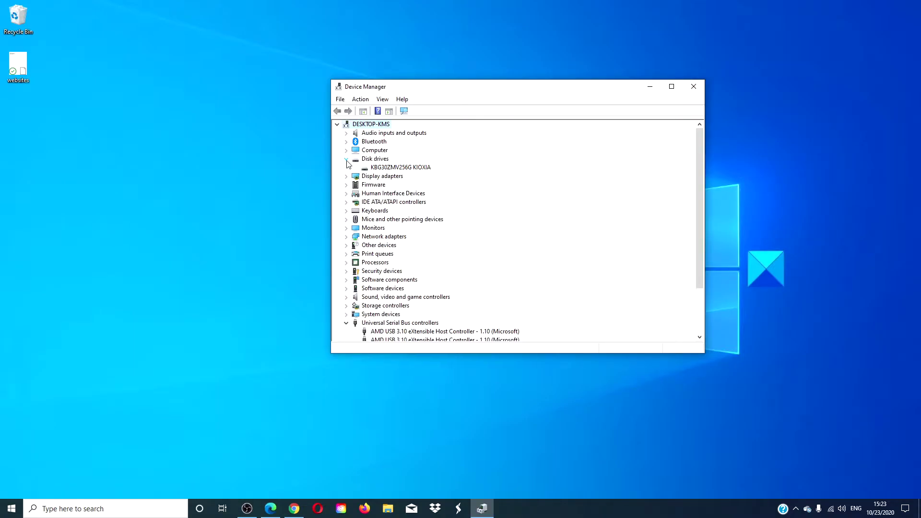
{"action": "right_click", "coordinate": [392, 168]}
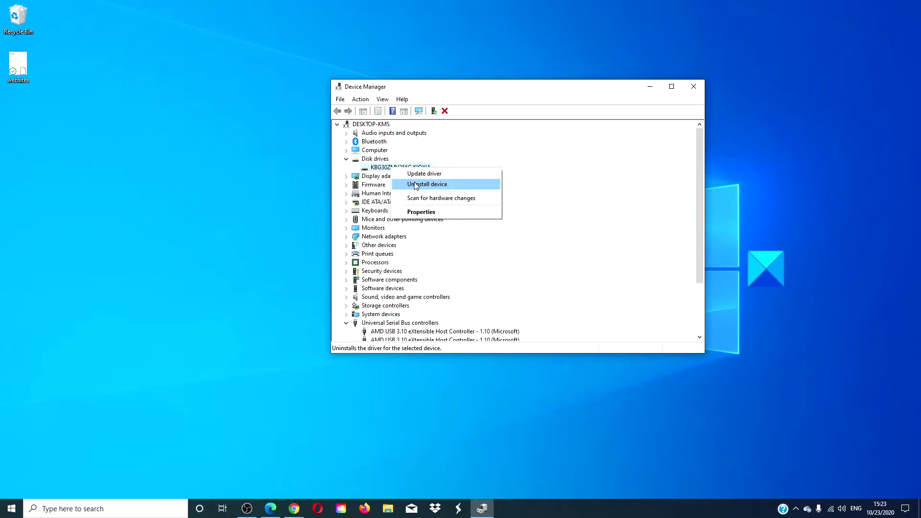
{"action": "left_click", "coordinate": [119, 251]}
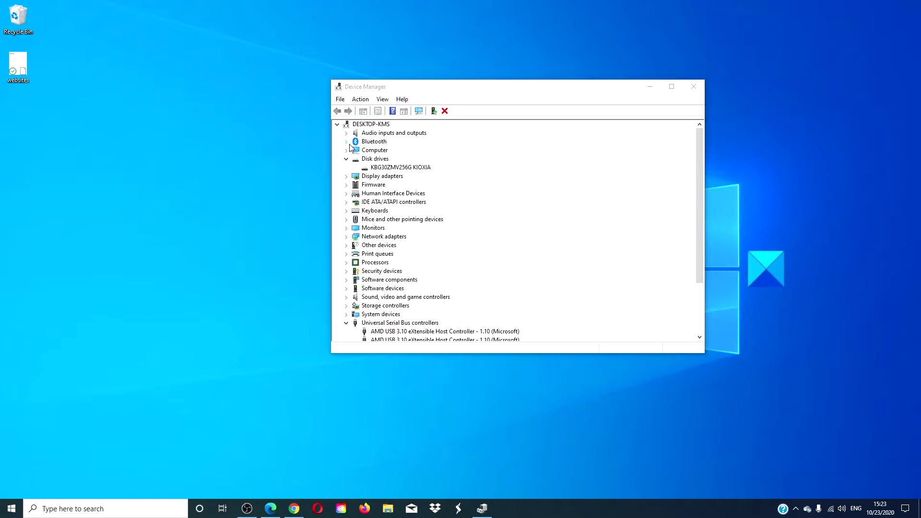
- Run Scan for hardware changes from Device Manager's Action menu
{"action": "left_click", "coordinate": [362, 99]}
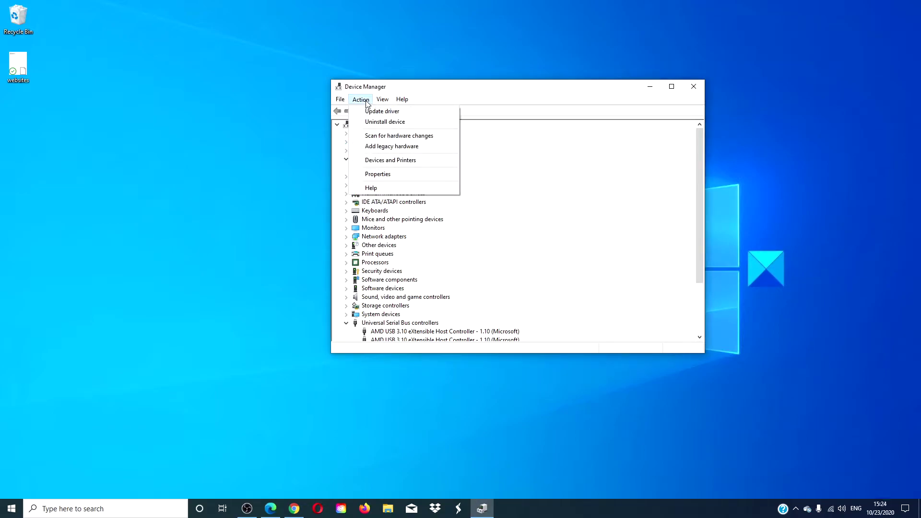
{"action": "left_click", "coordinate": [383, 138]}
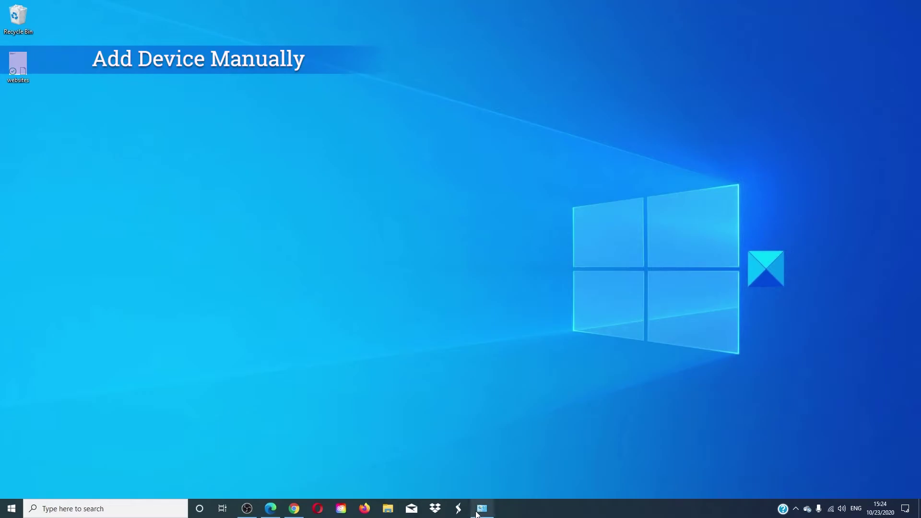
- Launch the Add a device wizard from Control Panel's Hardware and Sound page
{"action": "left_click", "coordinate": [482, 509]}
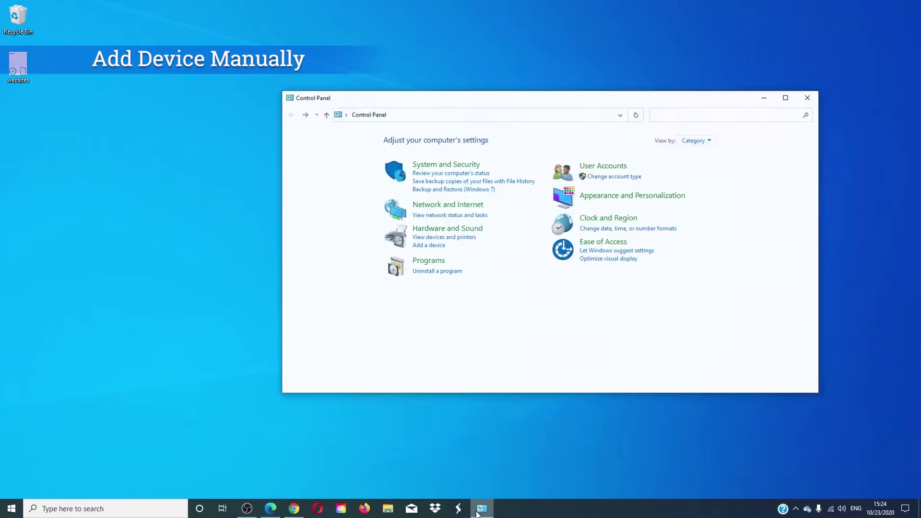
{"action": "left_click", "coordinate": [432, 230]}
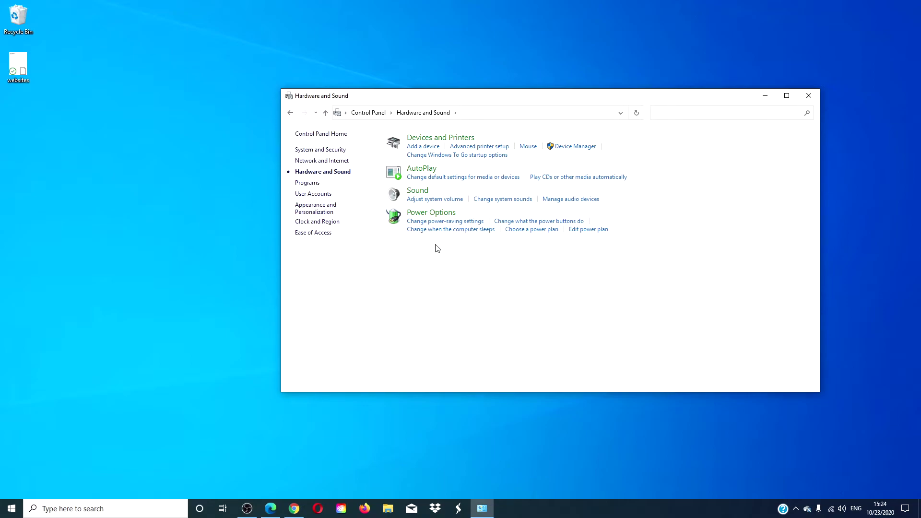
{"action": "left_click", "coordinate": [420, 147]}
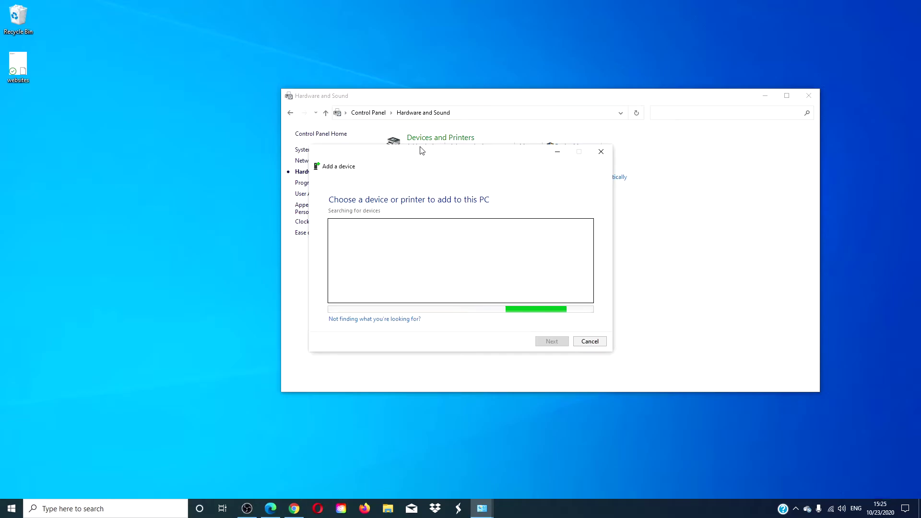
- Cancel the Add a device search and close the Hardware and Sound window
{"action": "left_click", "coordinate": [595, 343]}
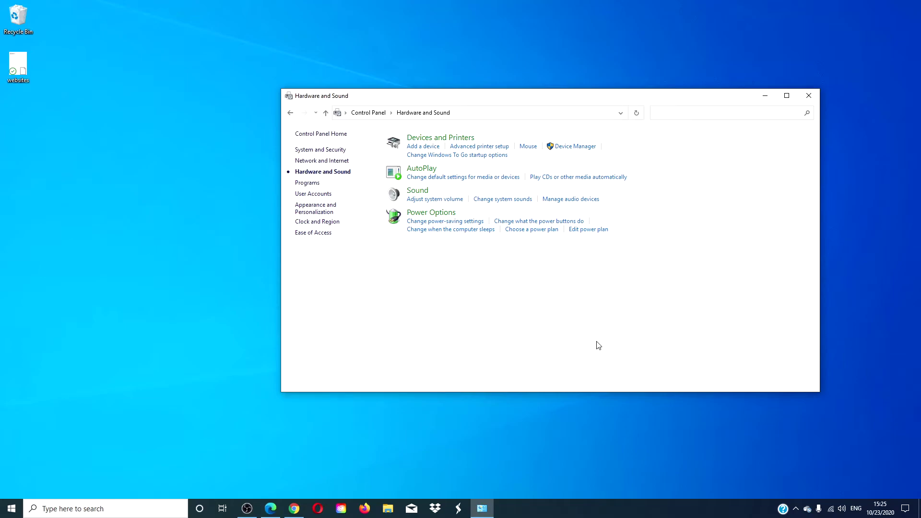
{"action": "left_click", "coordinate": [808, 95]}
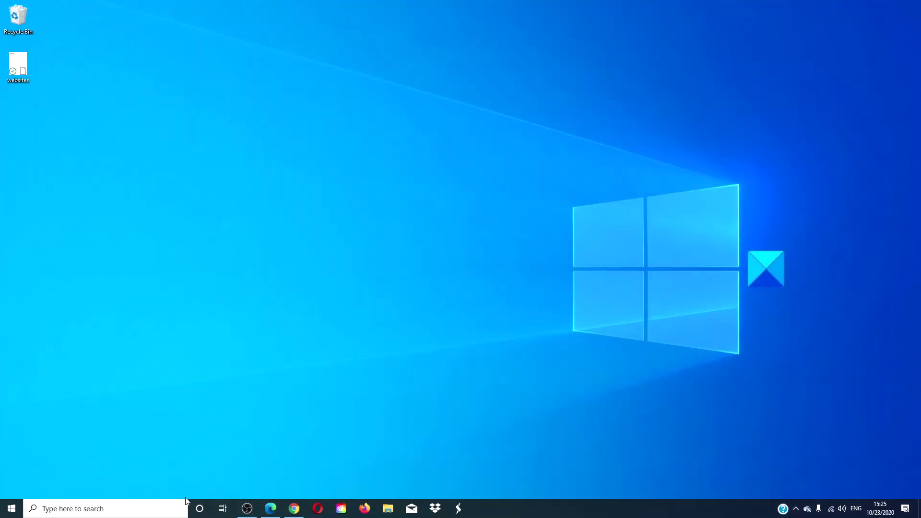
- Launch regedit and expand HKEY_LOCAL_MACHINE\SYSTEM\CurrentControlSet\Services
{"action": "left_click", "coordinate": [162, 509]}
{"action": "type", "text": "reg"}
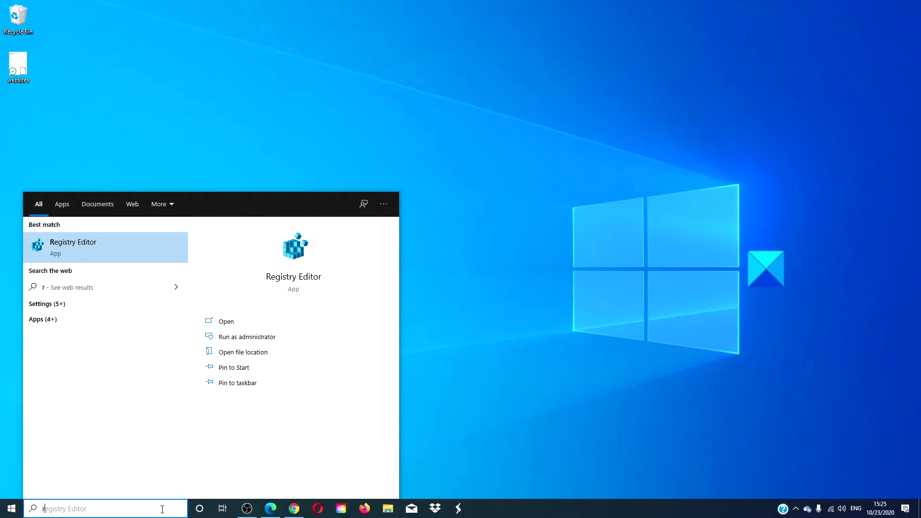
{"action": "key", "text": "Return"}
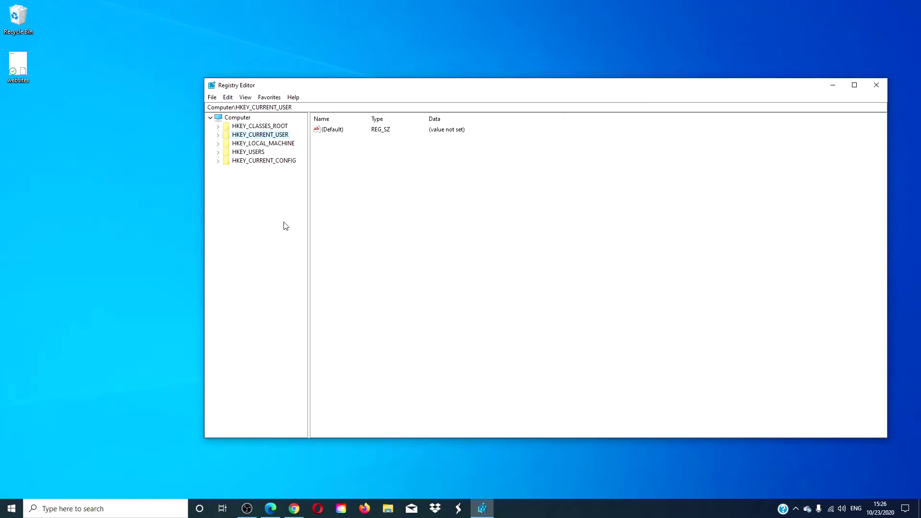
{"action": "left_click", "coordinate": [220, 143]}
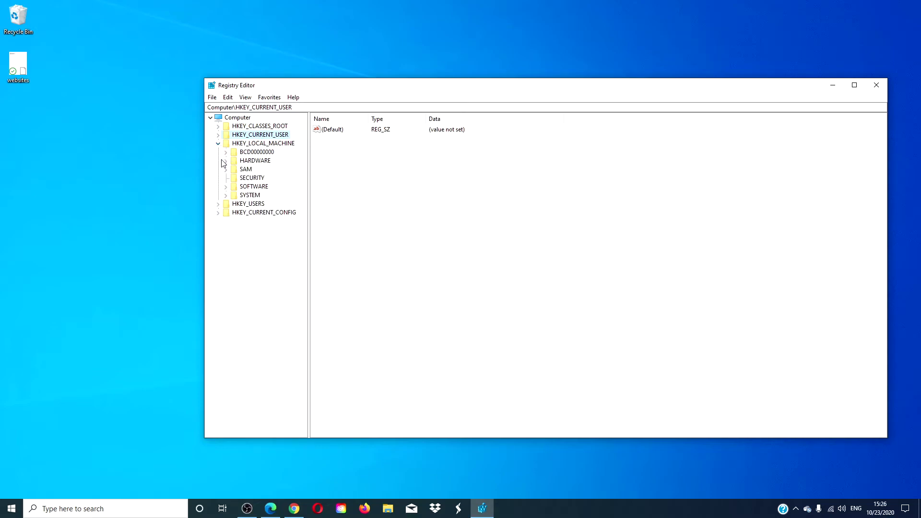
{"action": "left_click", "coordinate": [226, 195]}
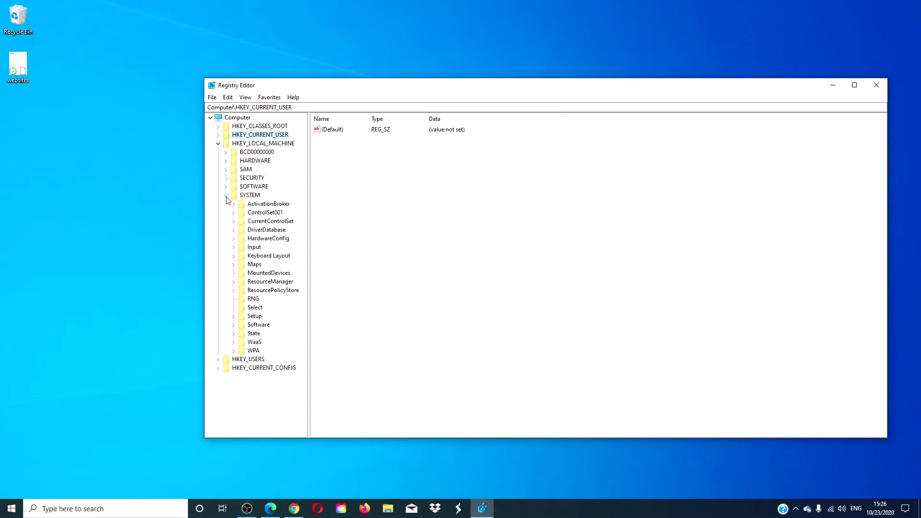
{"action": "left_click", "coordinate": [234, 221]}
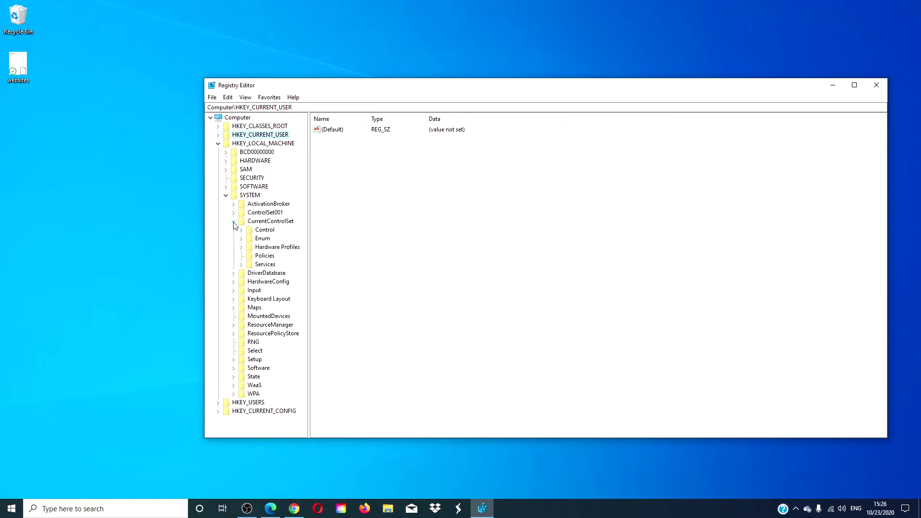
{"action": "left_click", "coordinate": [241, 264]}
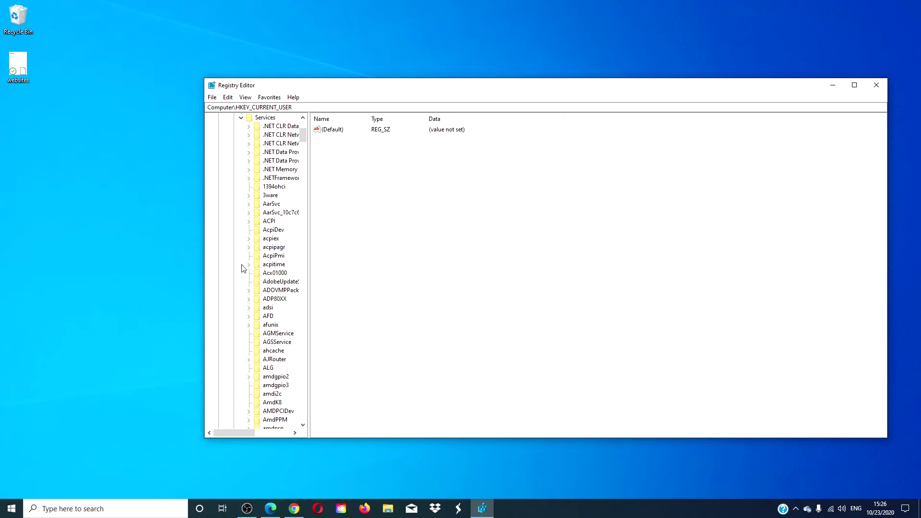
- Confirm AdobeUpdateService's Start value unchanged at 2, then close Registry Editor
{"action": "left_click", "coordinate": [275, 282]}
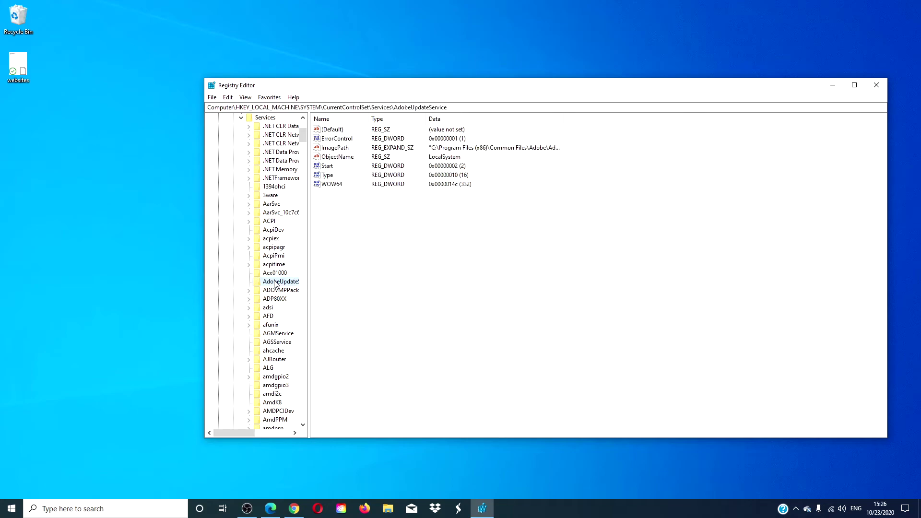
{"action": "right_click", "coordinate": [329, 167]}
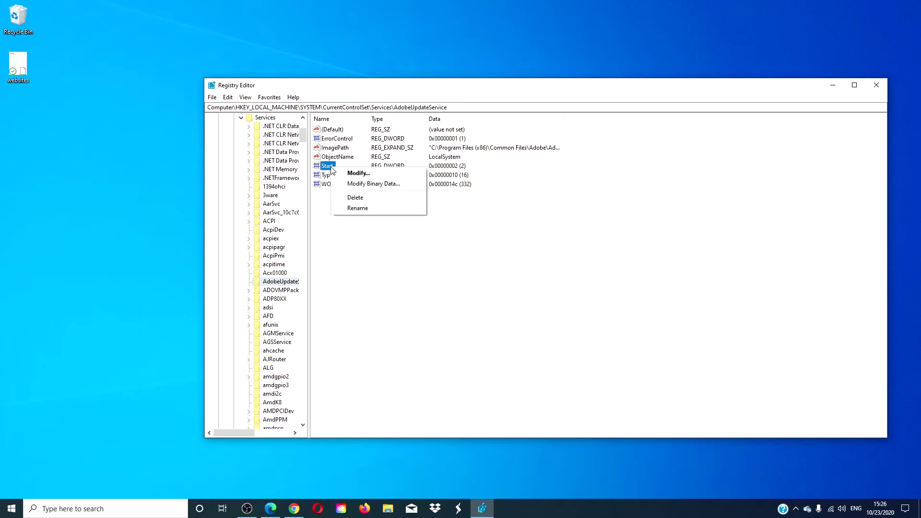
{"action": "left_click", "coordinate": [358, 174]}
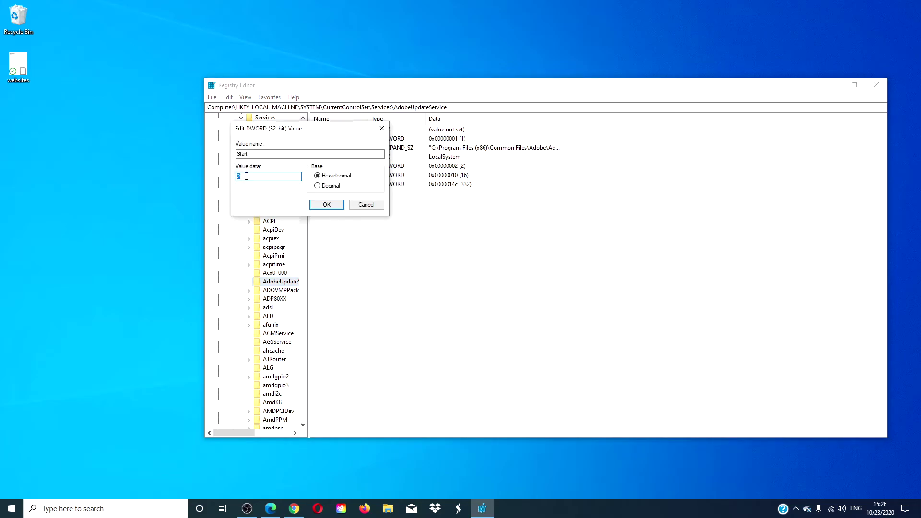
{"action": "left_click", "coordinate": [326, 205]}
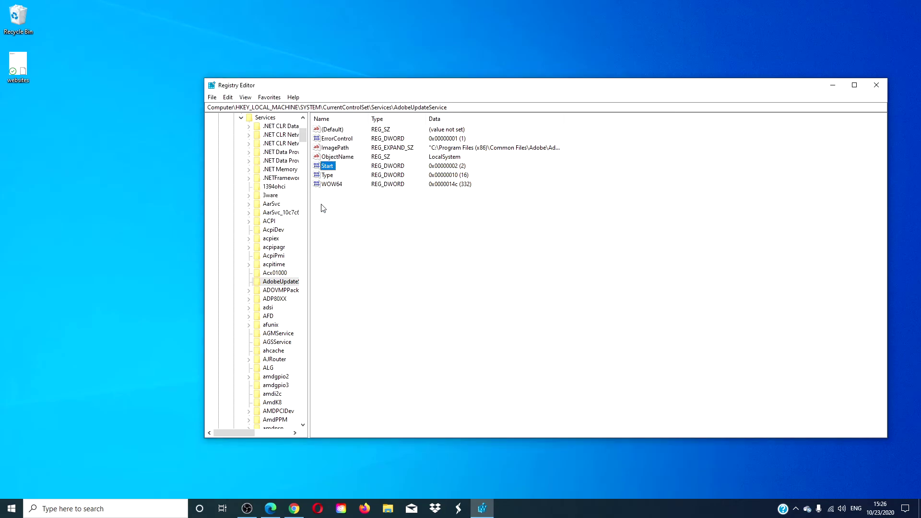
{"action": "left_click", "coordinate": [876, 85]}
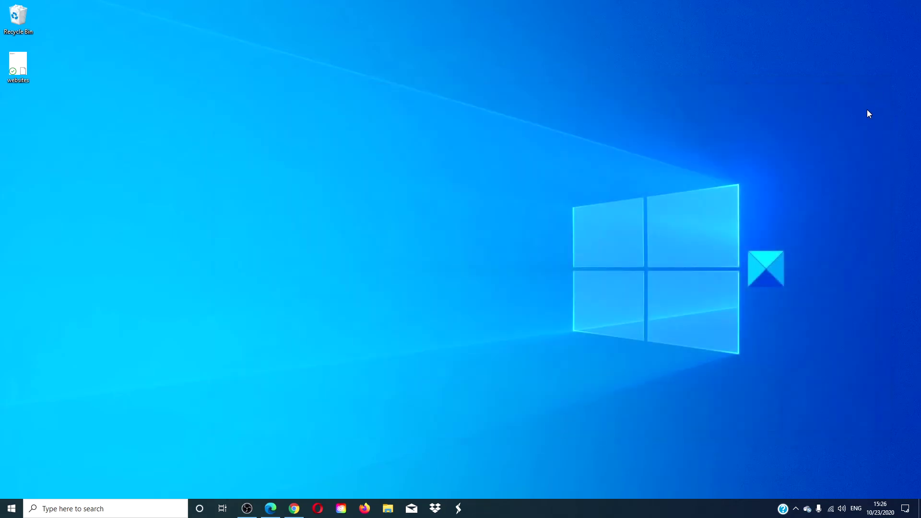
- Restore Edge showing TheWindowsClub's Code 32 driver-disabled article
{"action": "left_click", "coordinate": [270, 509]}
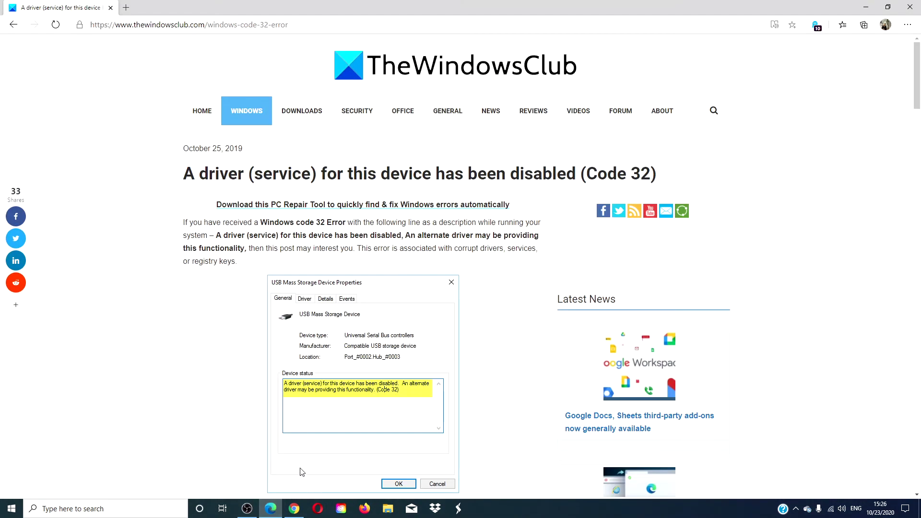